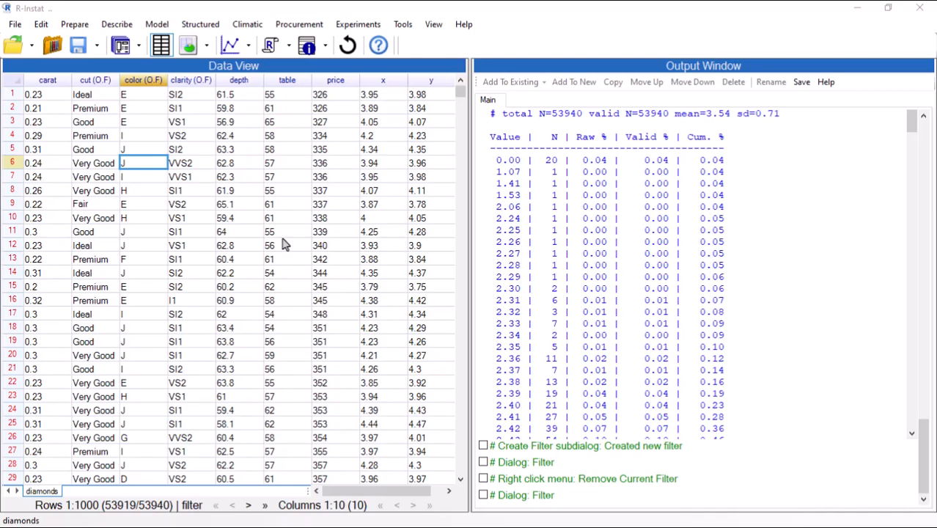
- Remove the current filter from the diamonds data frame
right_click(254, 179)
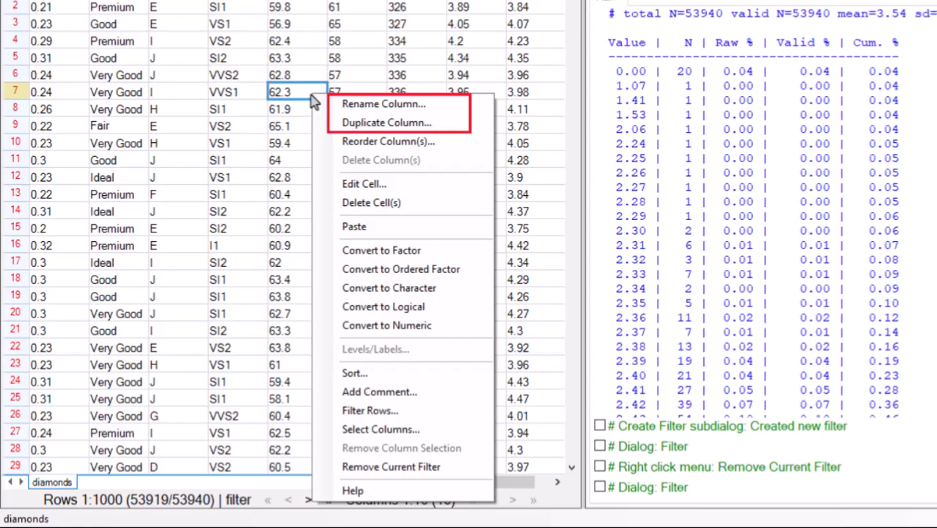
left_click(388, 467)
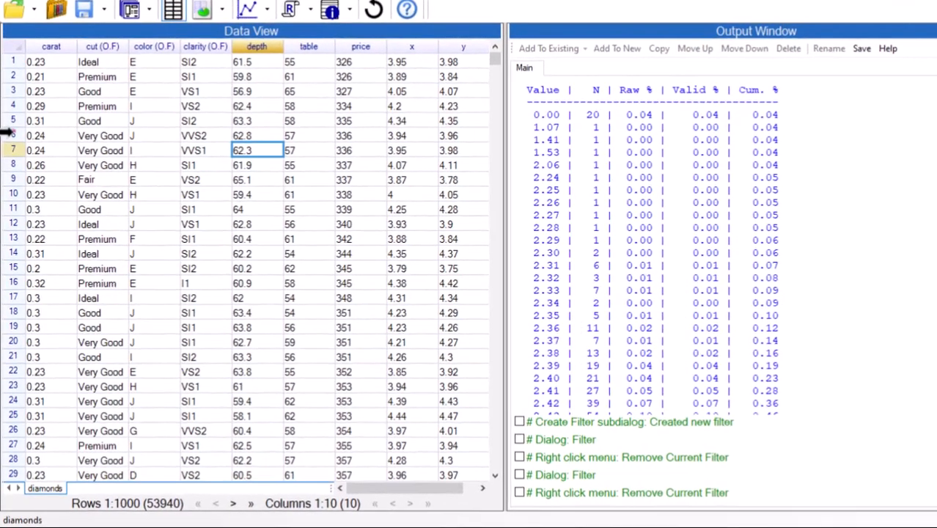
- View the whole diamonds data frame in a separate window down to its last row, and close that window
right_click(7, 163)
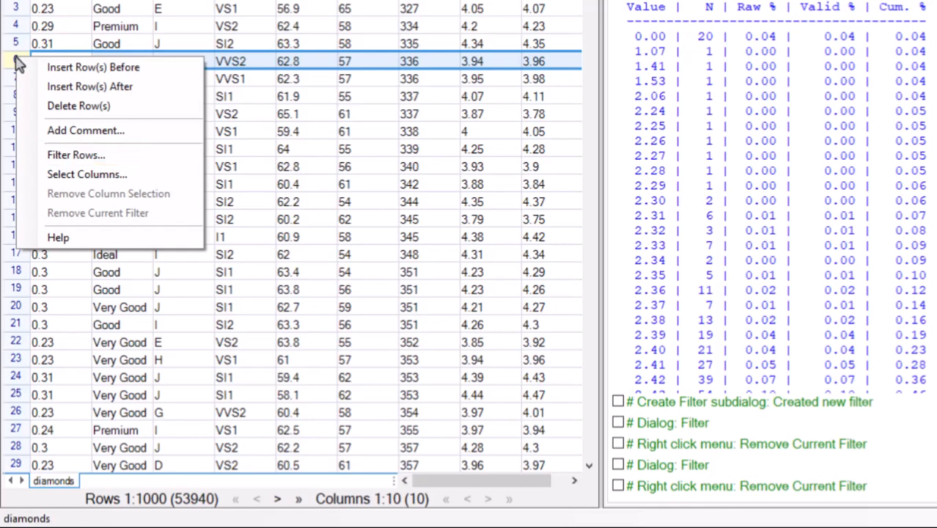
left_click(47, 483)
right_click(47, 480)
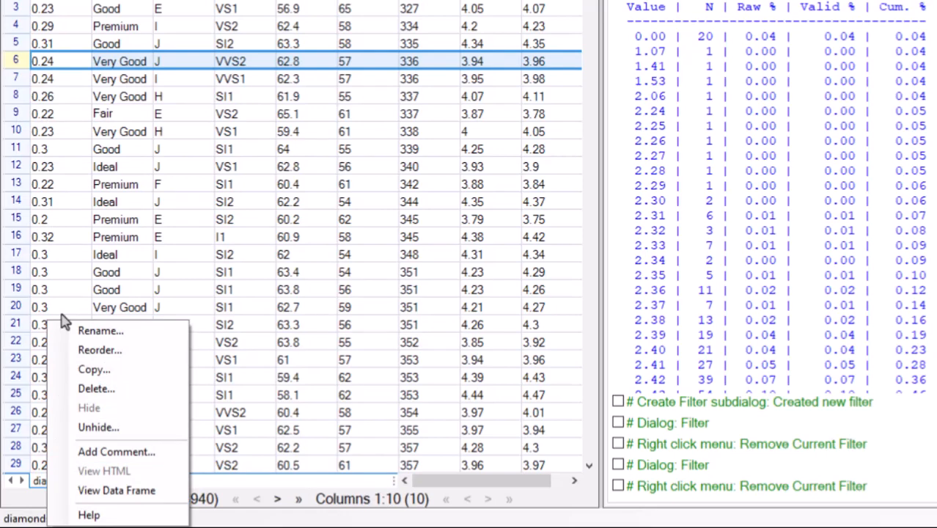
left_click(94, 496)
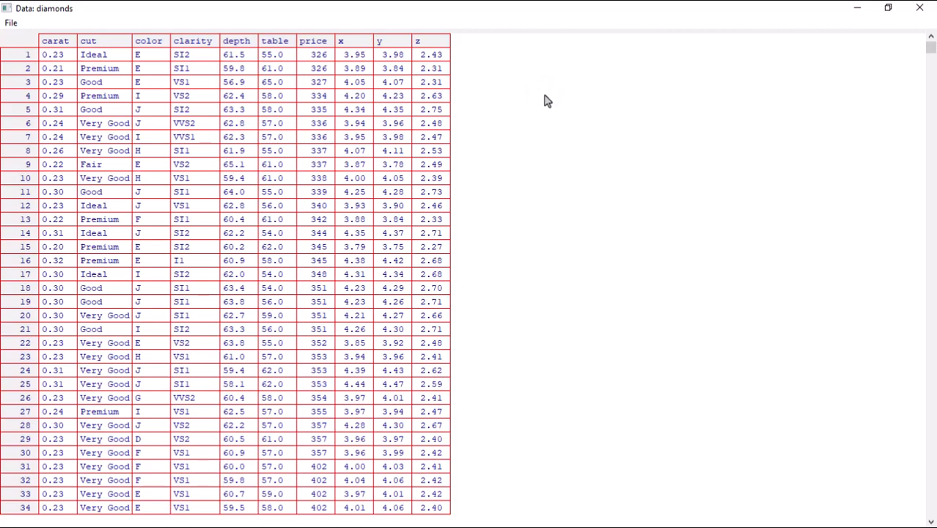
left_click_drag(930, 47, 932, 517)
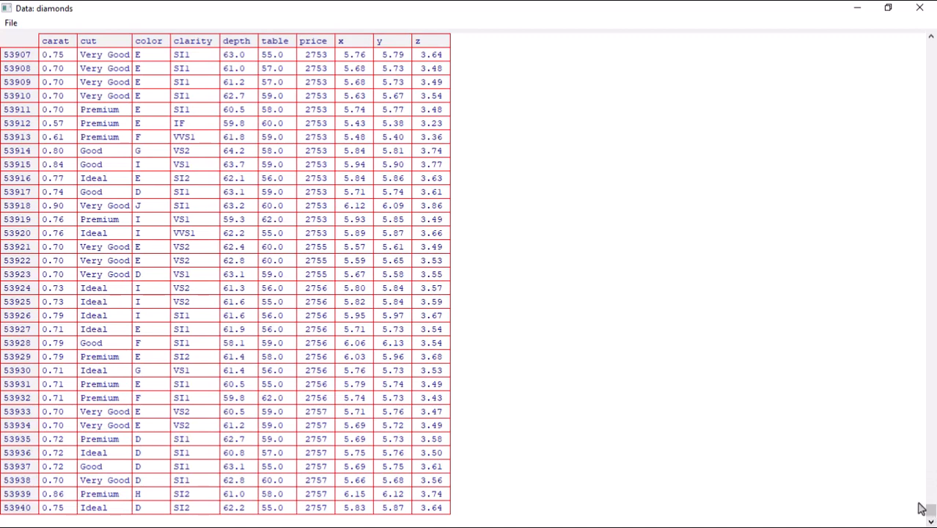
key("super")
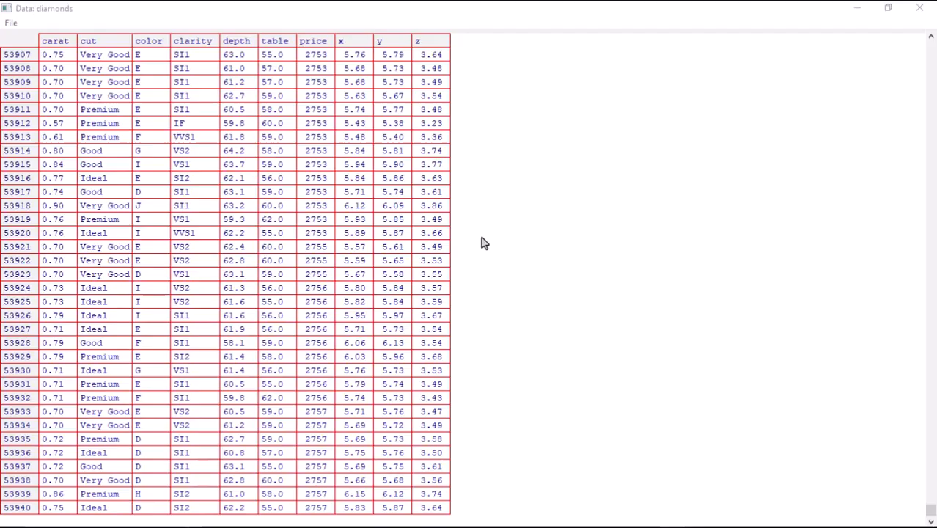
left_click(919, 8)
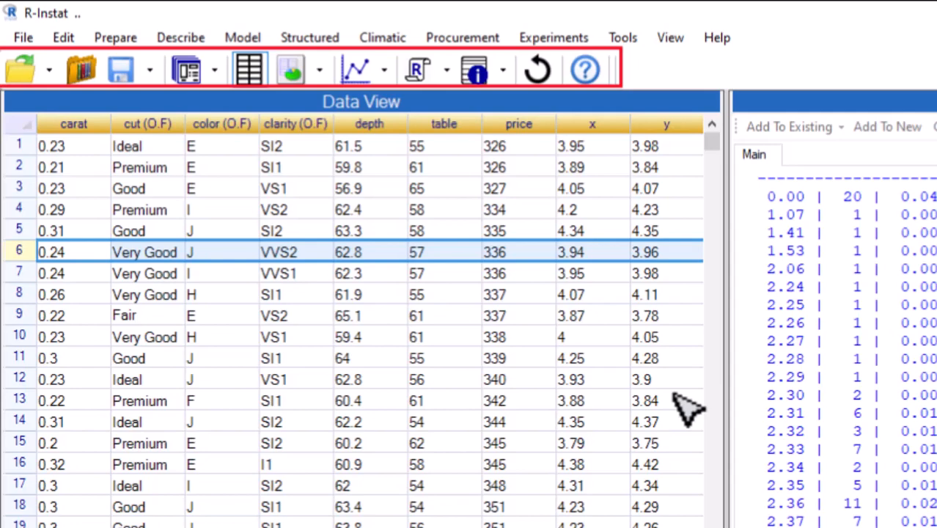
- Import the msleep dataset of the ggplot2 package, reusing the recent Import From Library dialog
left_click(211, 72)
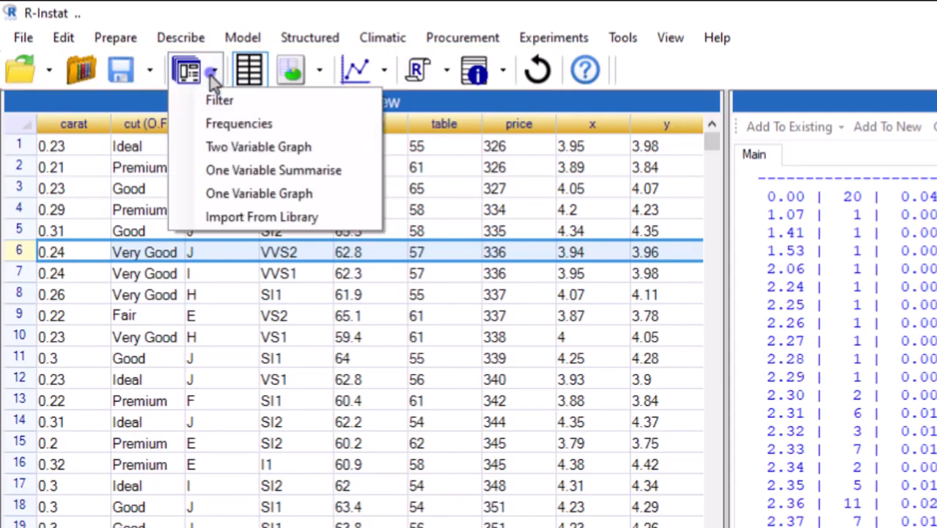
left_click(221, 218)
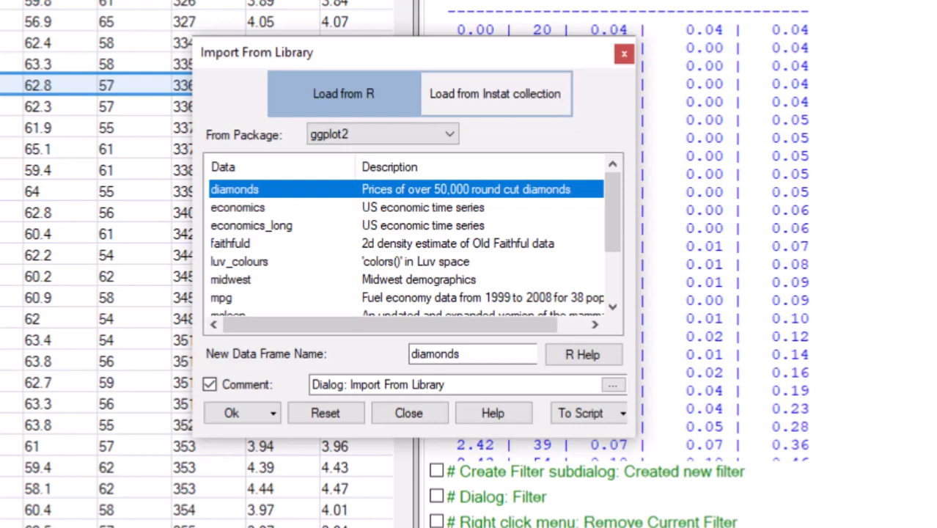
scroll(291, 220, "down", 1)
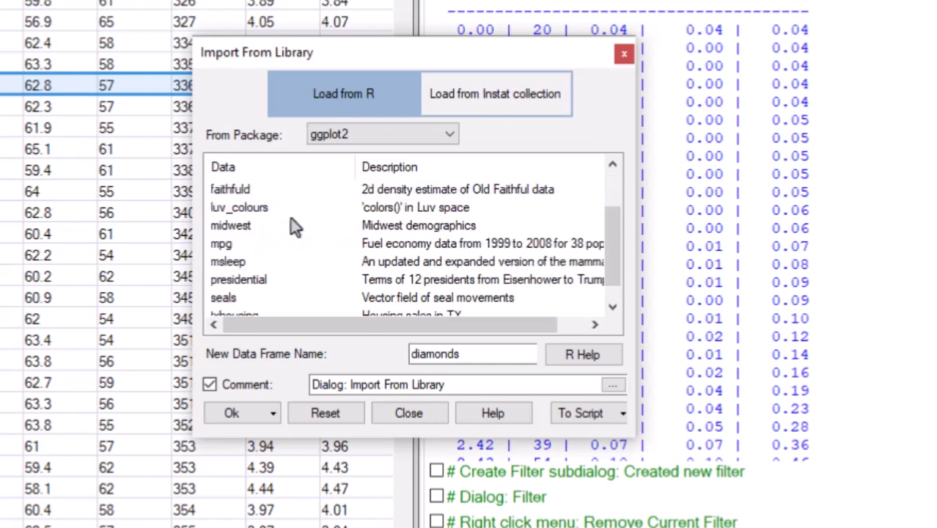
left_click(263, 264)
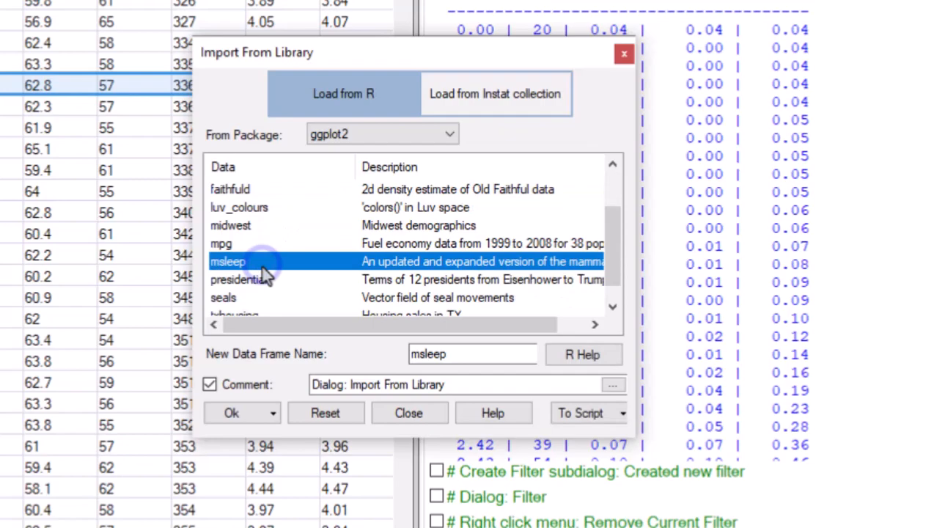
left_click(231, 412)
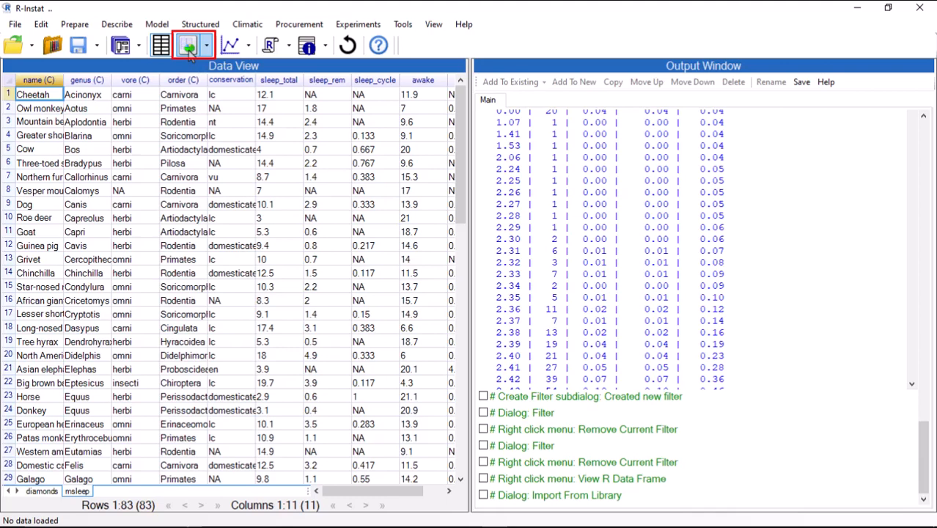
- Widen the msleep text columns from name to conservation with the output window hidden, and restore the default window layout
left_click(190, 48)
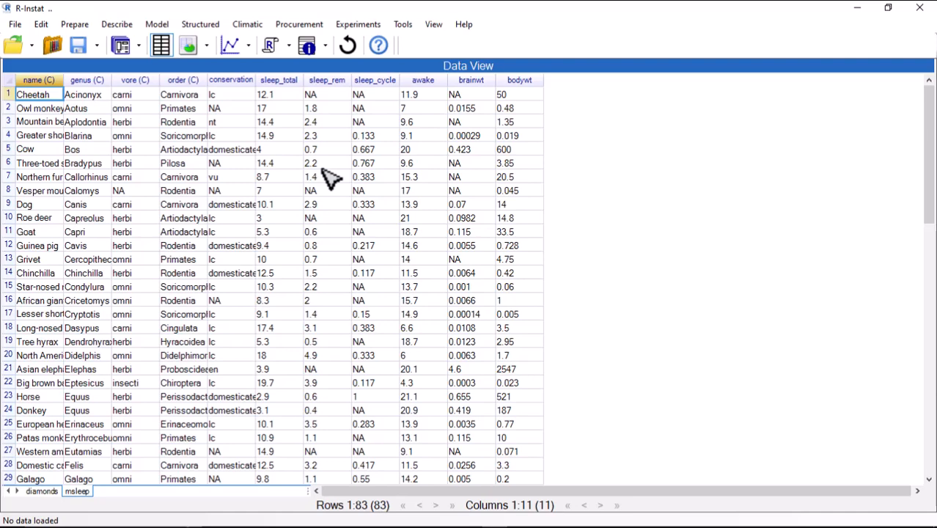
left_click_drag(63, 80, 210, 80)
left_click_drag(308, 79, 464, 81)
scroll(393, 255, "down", 2)
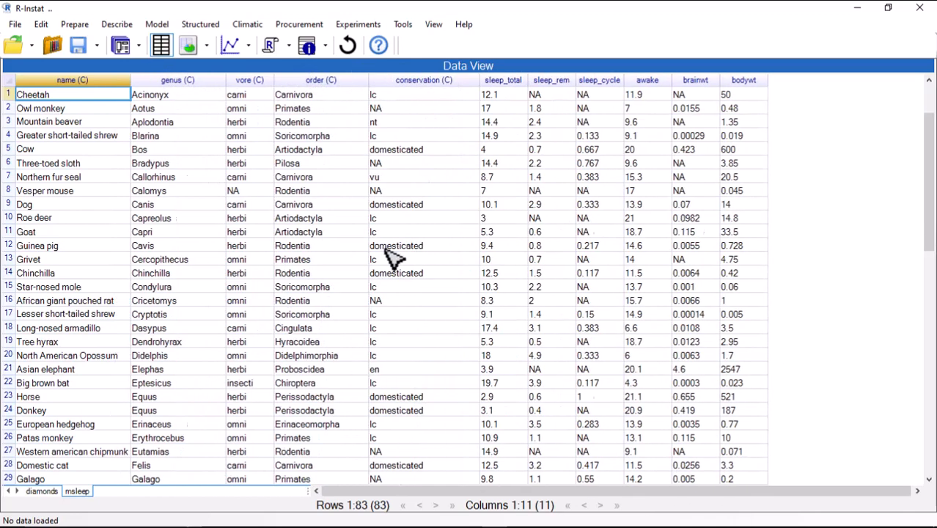
scroll(393, 256, "down", 6)
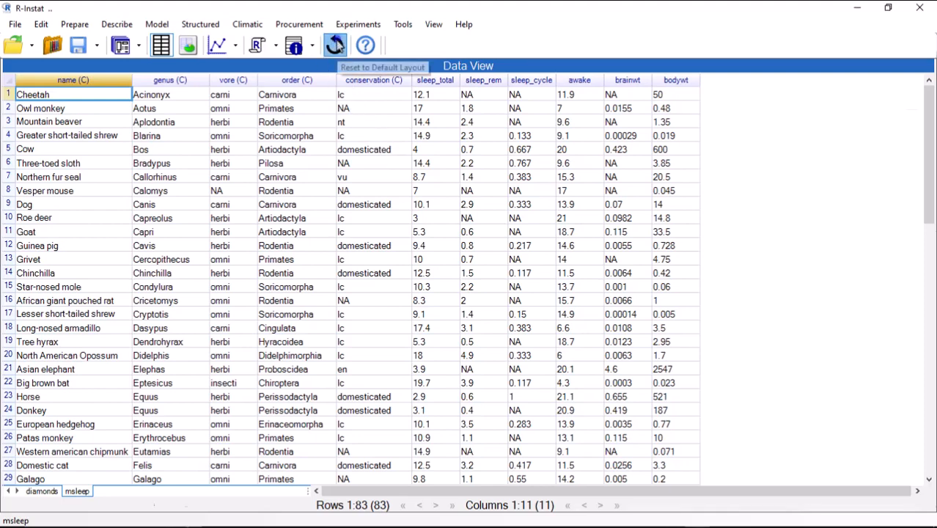
left_click(334, 45)
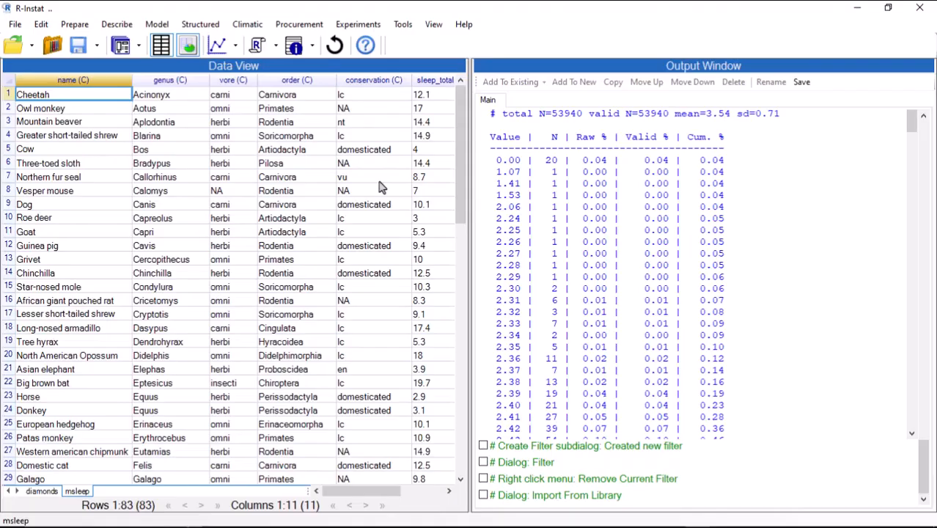
- Reopen the recent One Variable Summarise dialog and reset it so it uses the msleep data frame
left_click(138, 47)
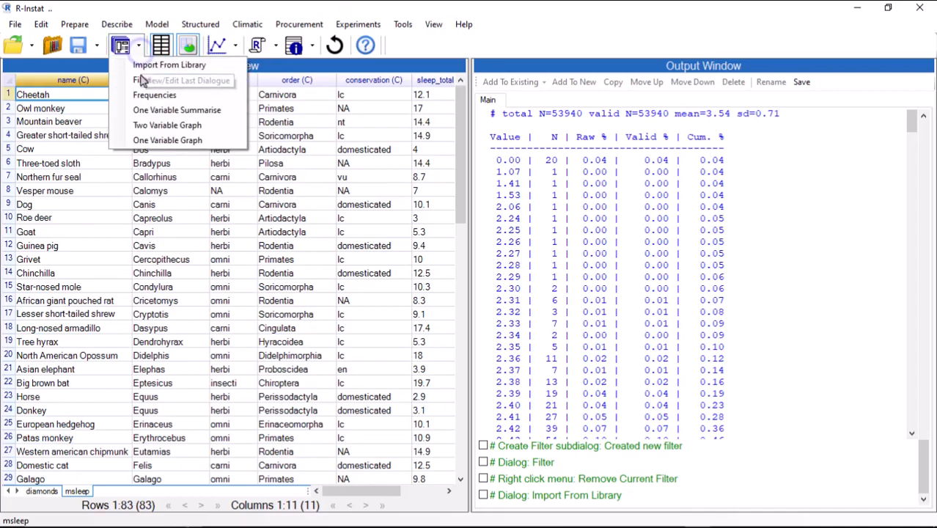
left_click(154, 111)
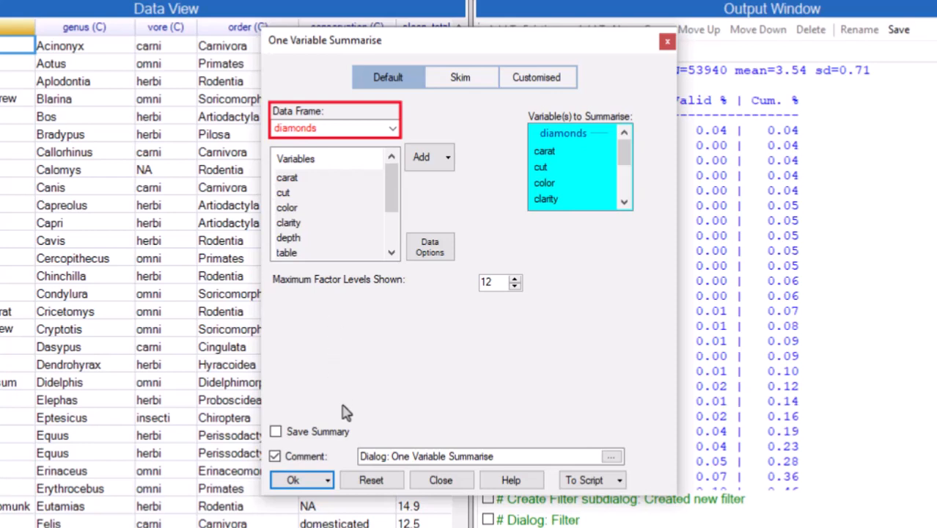
left_click(370, 480)
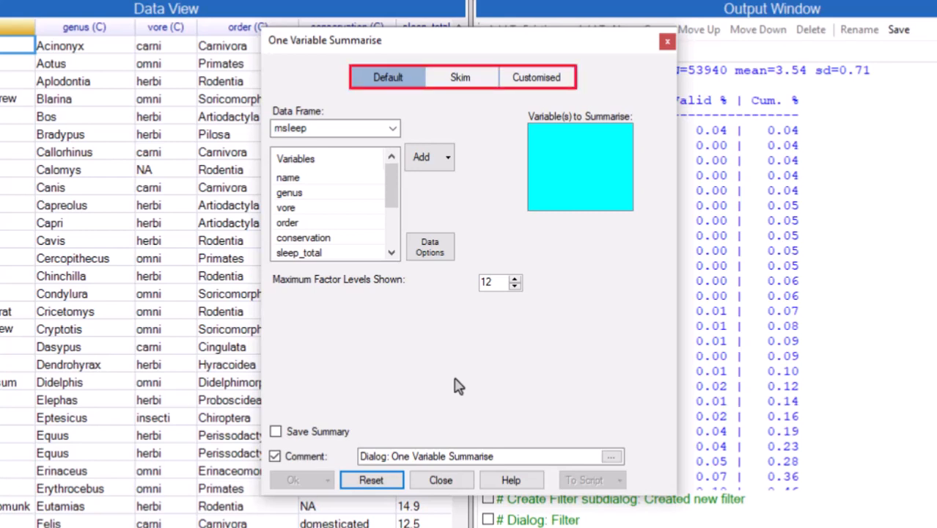
- Run a Skim summary of all msleep variables
left_click(450, 78)
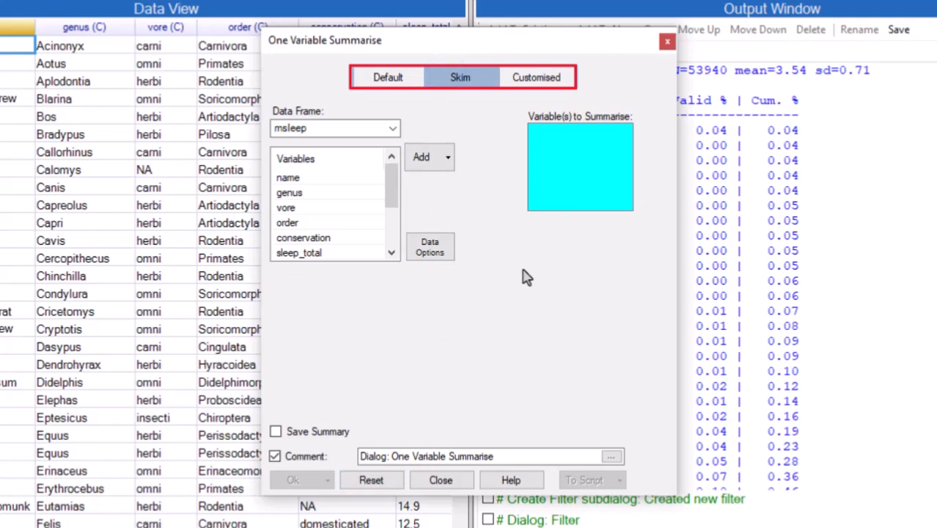
left_click(447, 156)
left_click(450, 203)
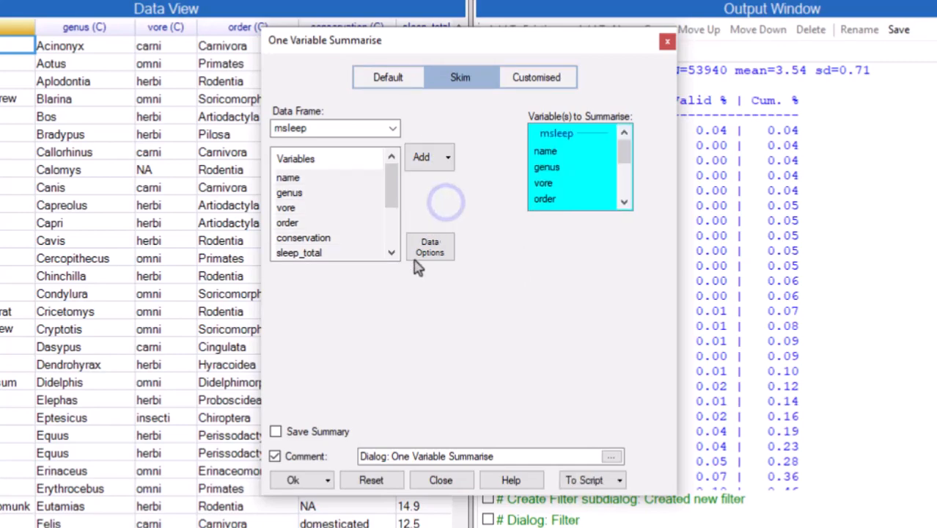
left_click(293, 479)
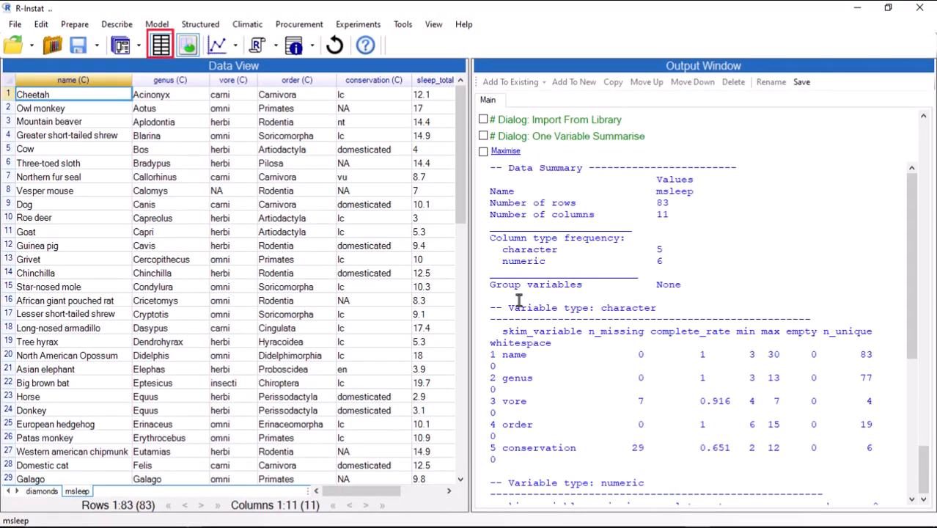
- Hide the data view to read the msleep summary across the full width of the output window
left_click(160, 46)
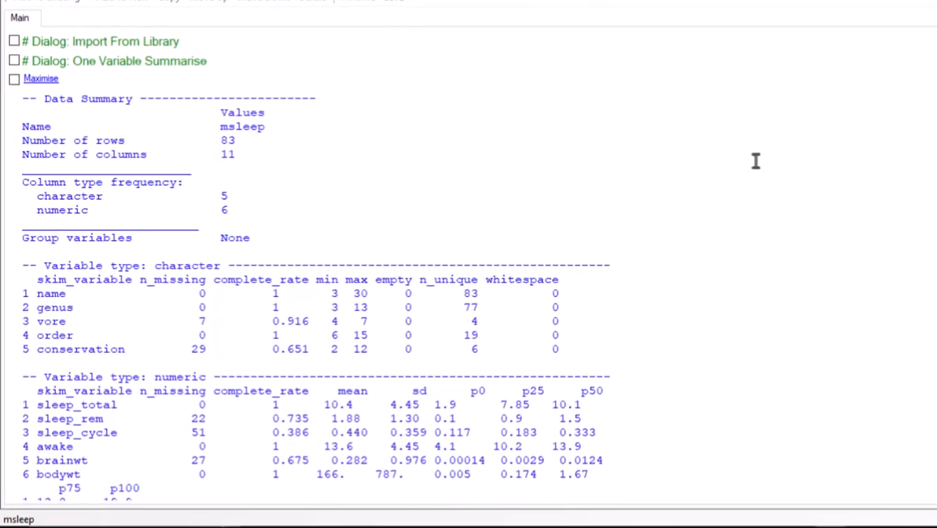
scroll(309, 69, "down", 2)
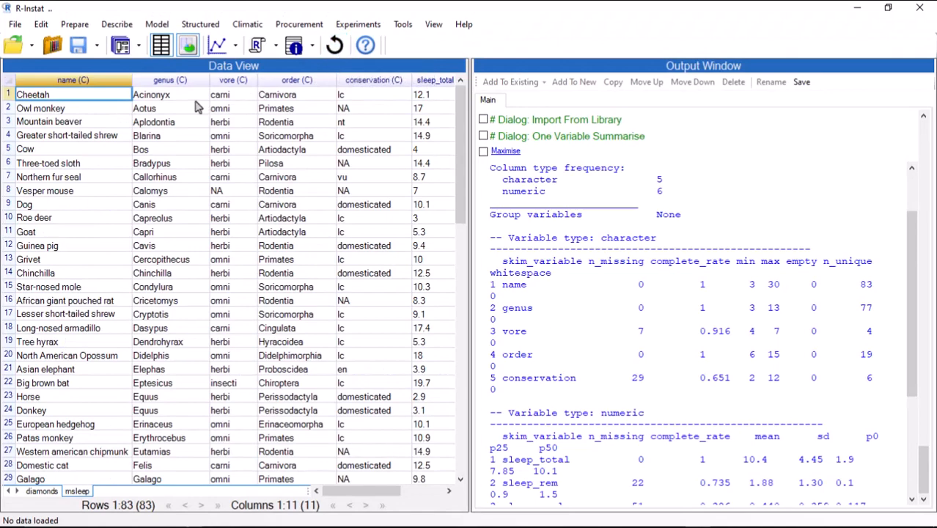
- Set the last dialog's comment to "Illustration of different ways of using the Summarise dialog" and close it without running the summary
left_click(121, 53)
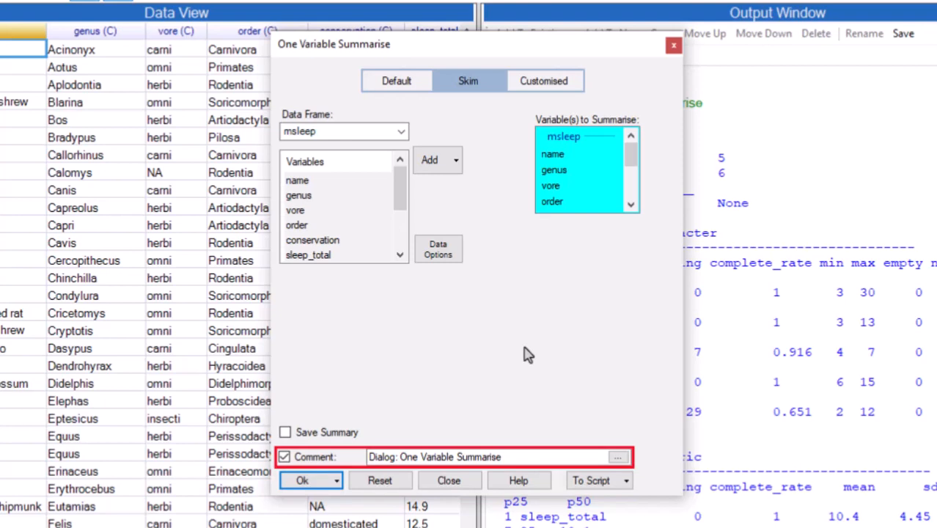
left_click_drag(513, 454, 336, 462)
type("I")
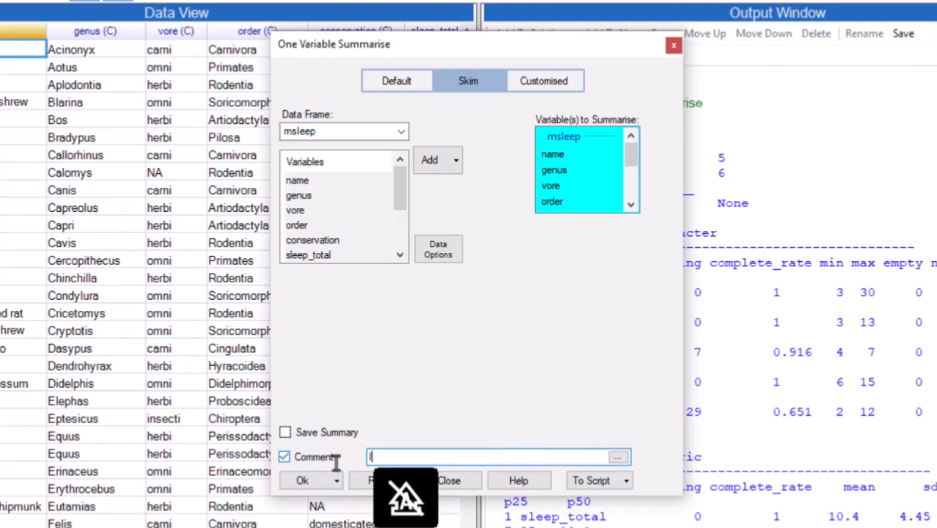
type("llustratio")
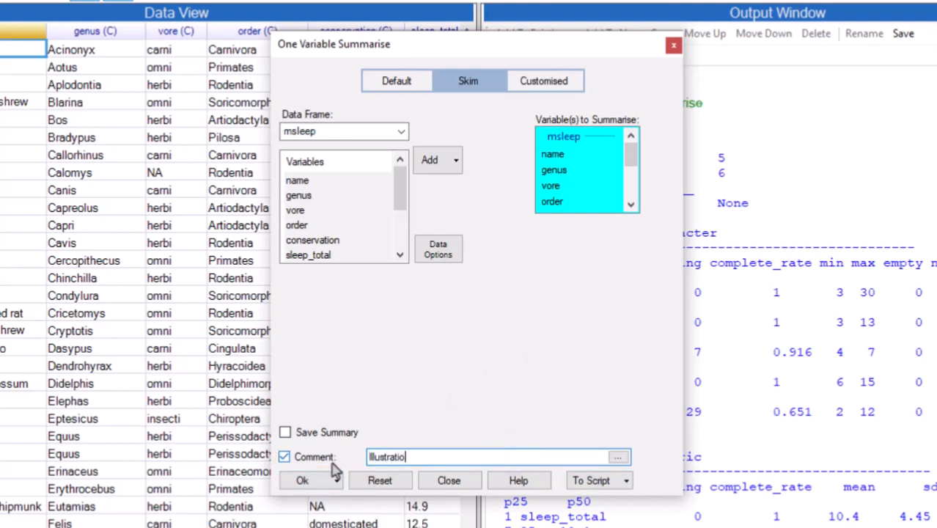
type("n of different ways ")
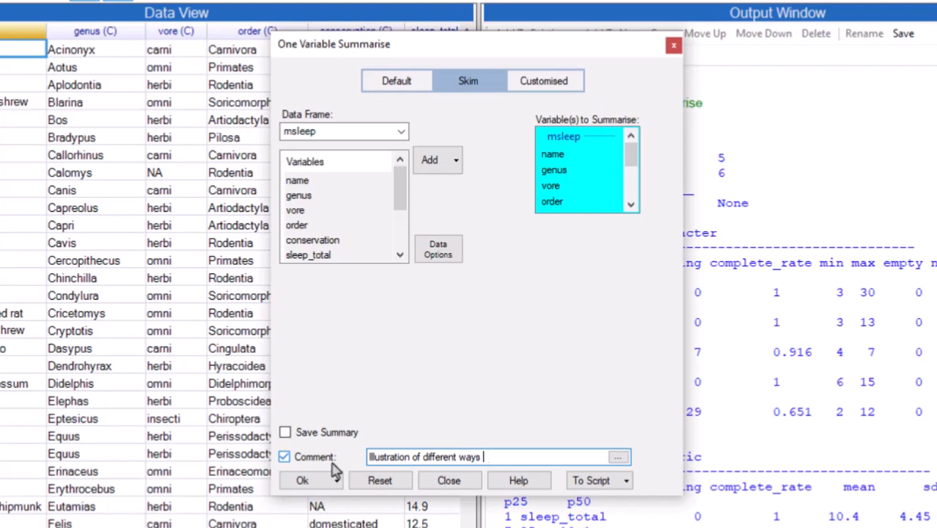
type("of using a")
key("BackSpace")
key("BackSpace")
type("the Summarise")
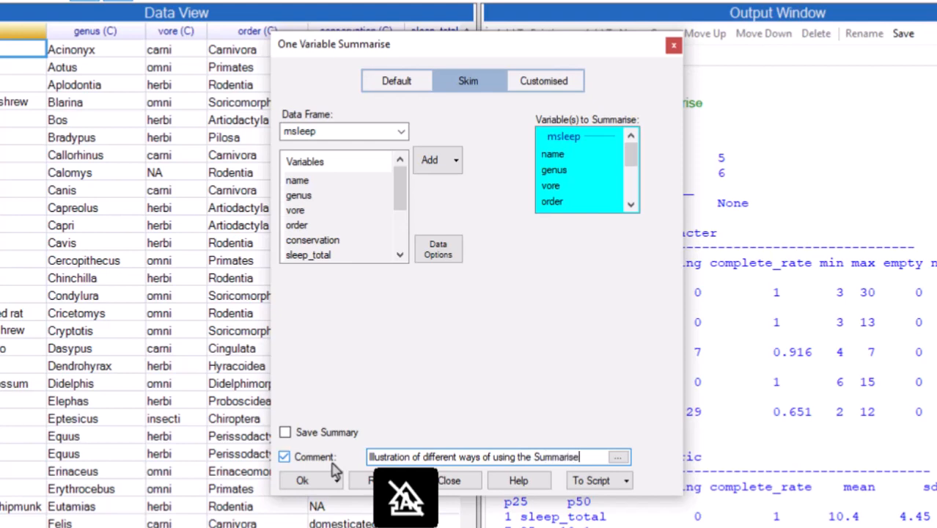
type(" dialog")
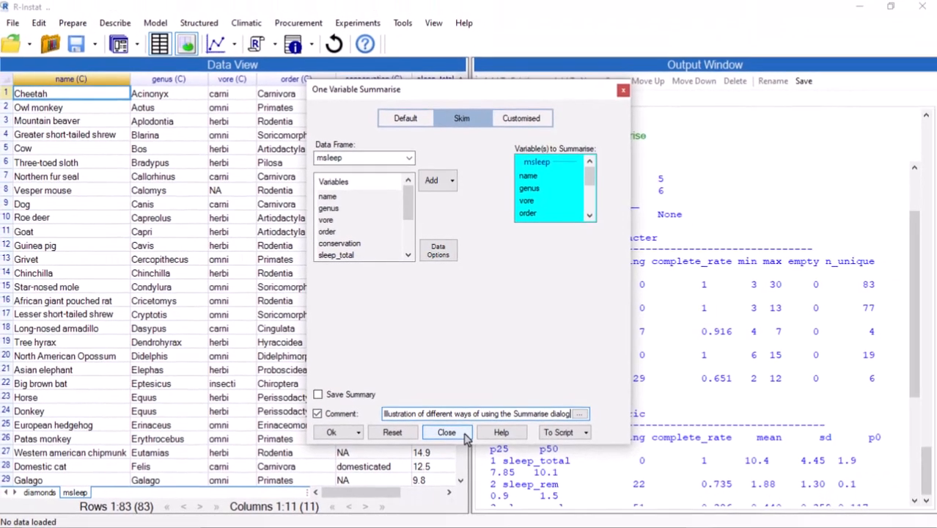
left_click(449, 480)
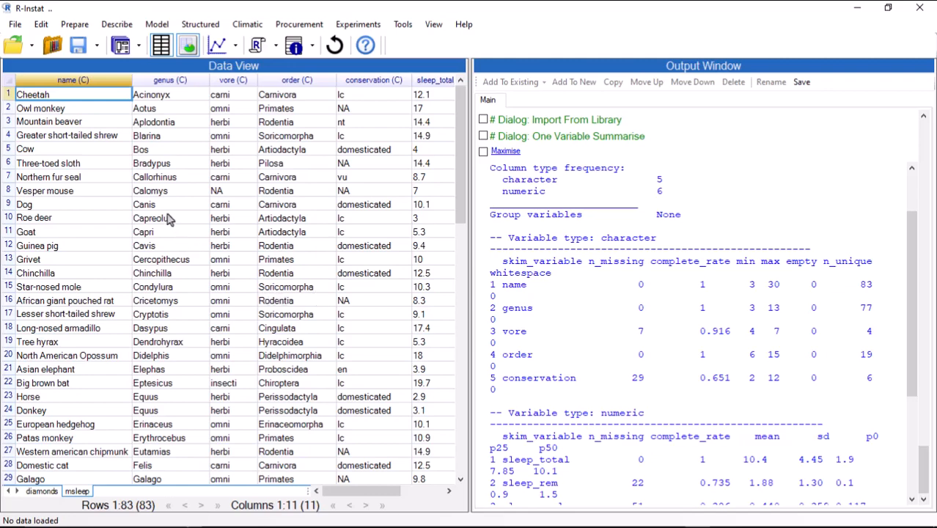
- Reopen the last One Variable Summarise dialog and clear all of its variables to summarise
left_click(121, 47)
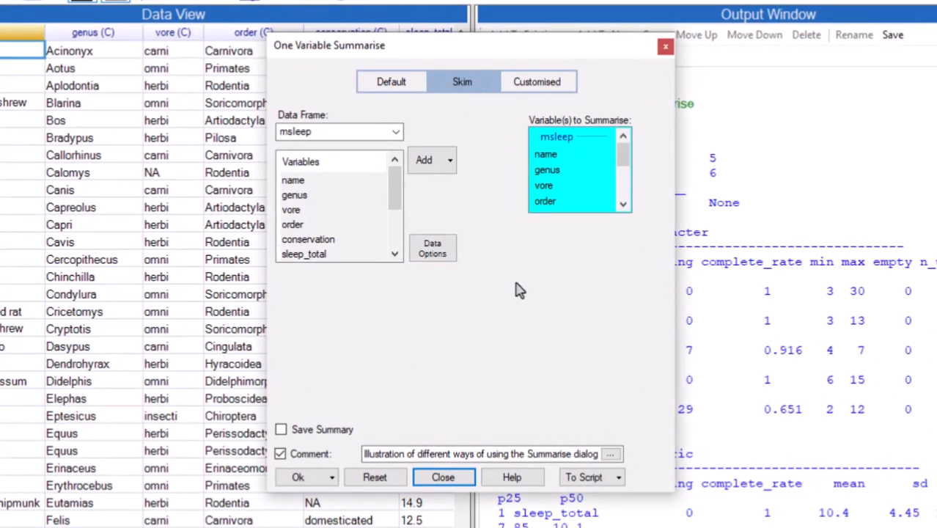
right_click(562, 158)
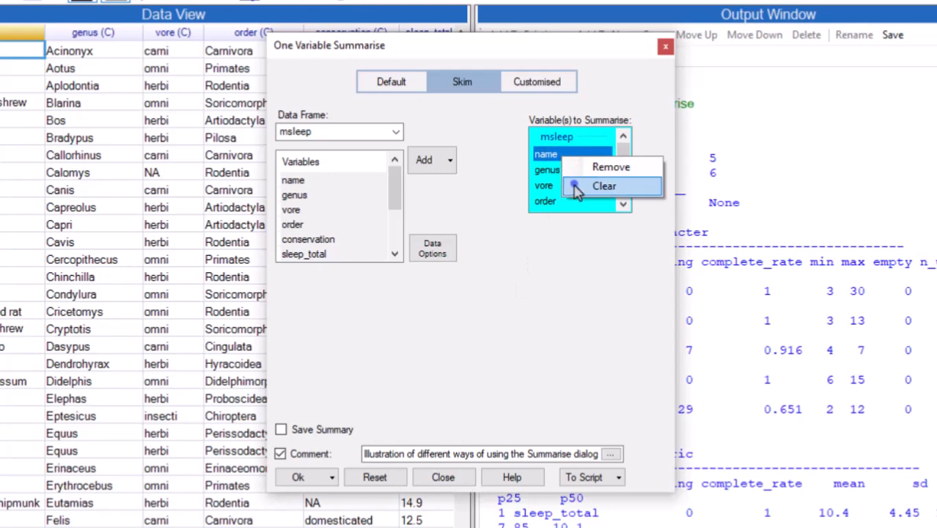
left_click(576, 187)
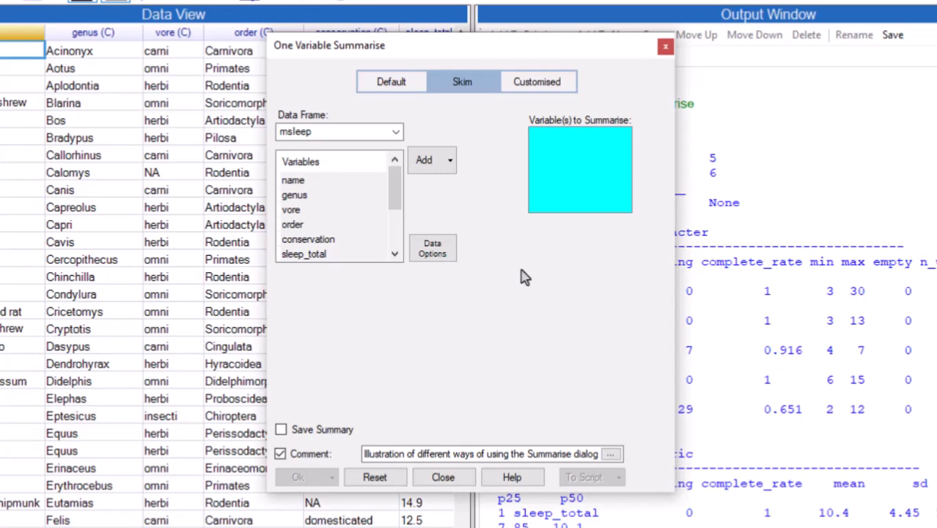
- Add all msleep variables to the Skim summary and send its commands to the script window
left_click(449, 160)
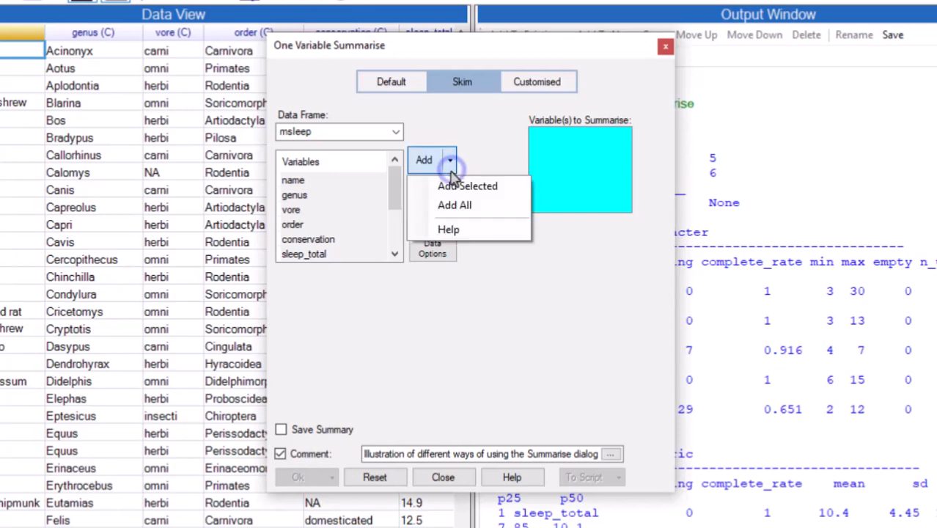
left_click(455, 205)
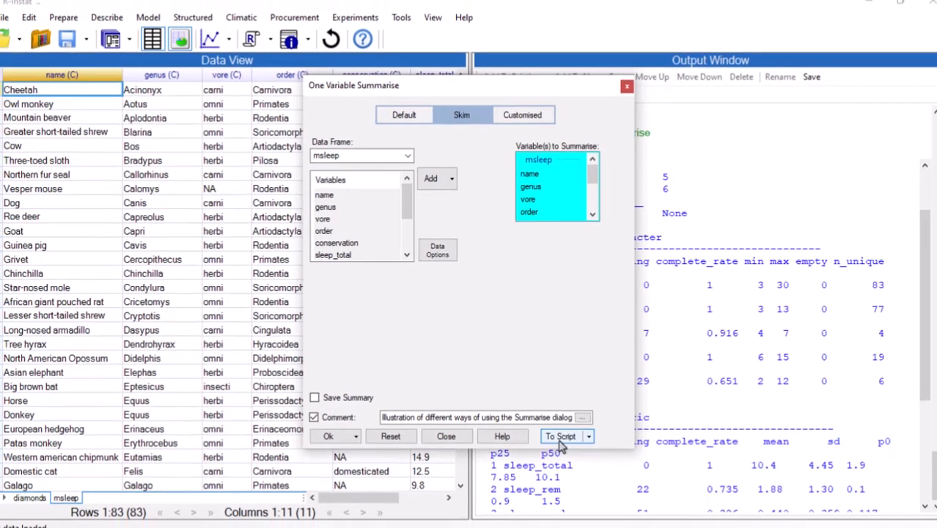
left_click(560, 436)
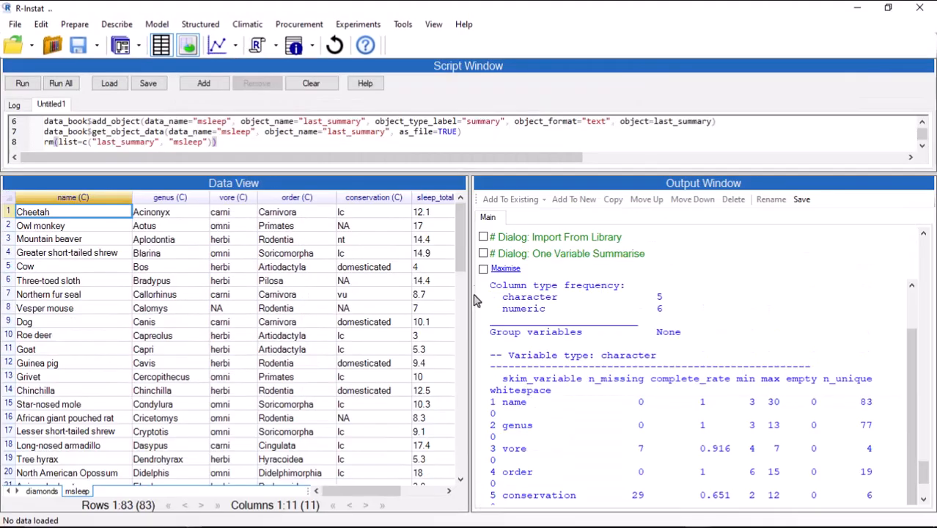
- Enlarge the script window to read the generated summary commands, and restore the default window layout
left_click_drag(484, 174, 503, 256)
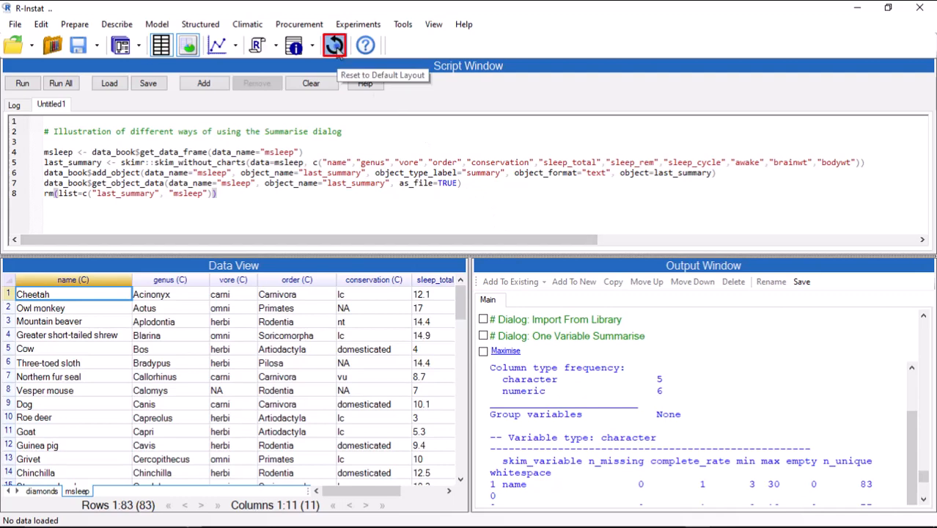
left_click(334, 46)
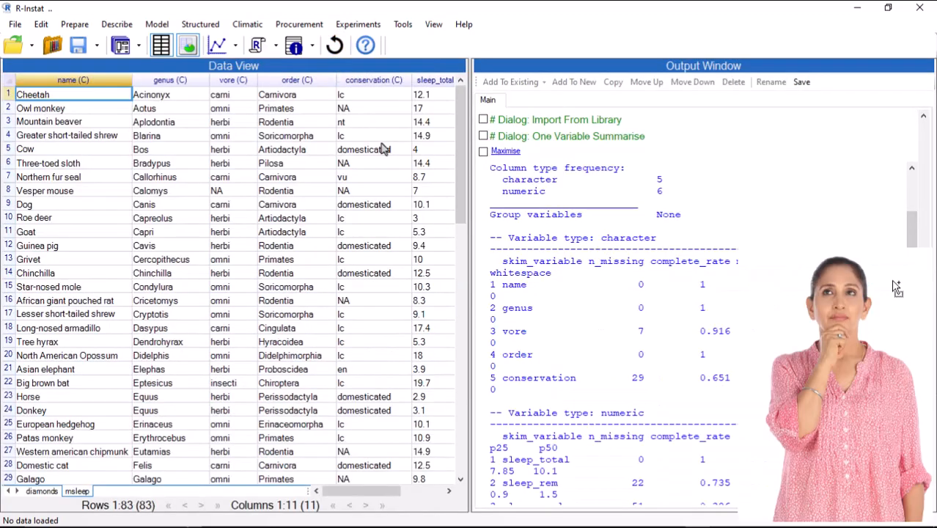
- Reopen the last One Variable Summarise dialog to check its retained settings and close it without running the summary
left_click(120, 45)
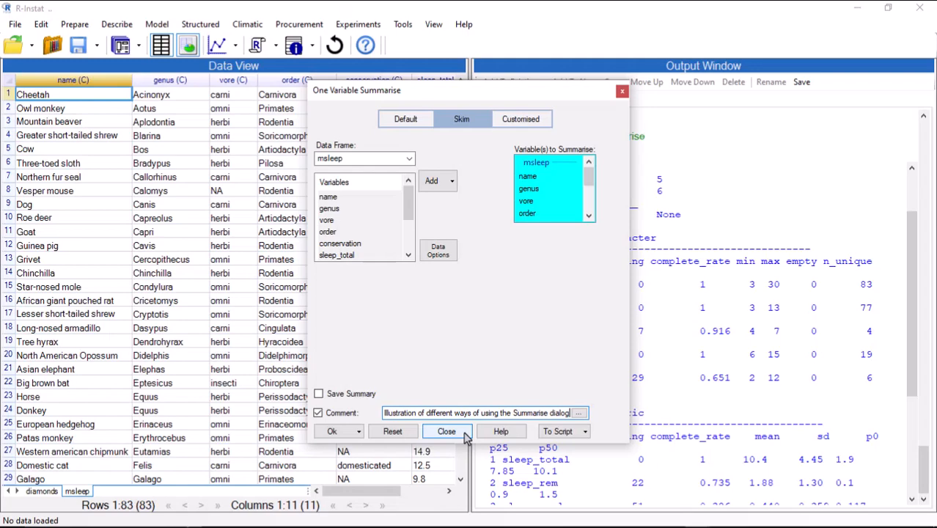
left_click(462, 433)
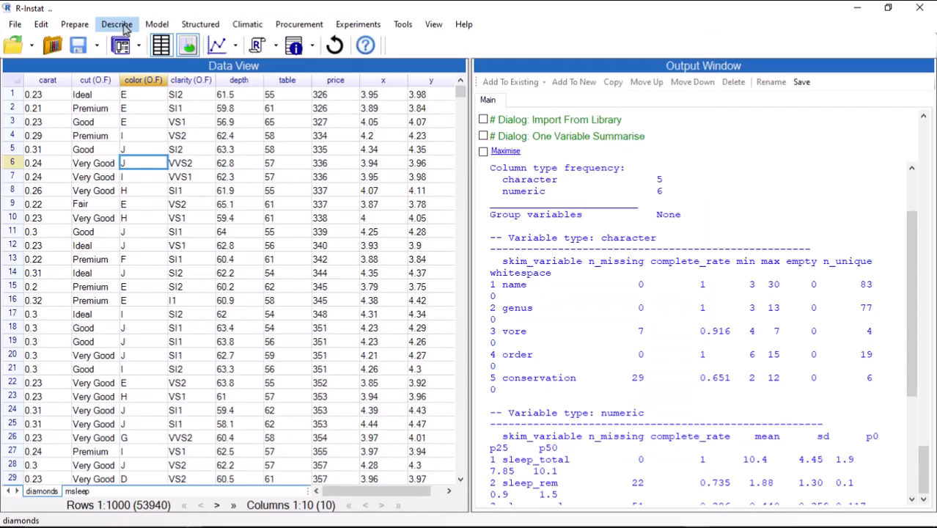
- Compare the available one-variable description commands with the data-checking commands, without running any of them
left_click(119, 23)
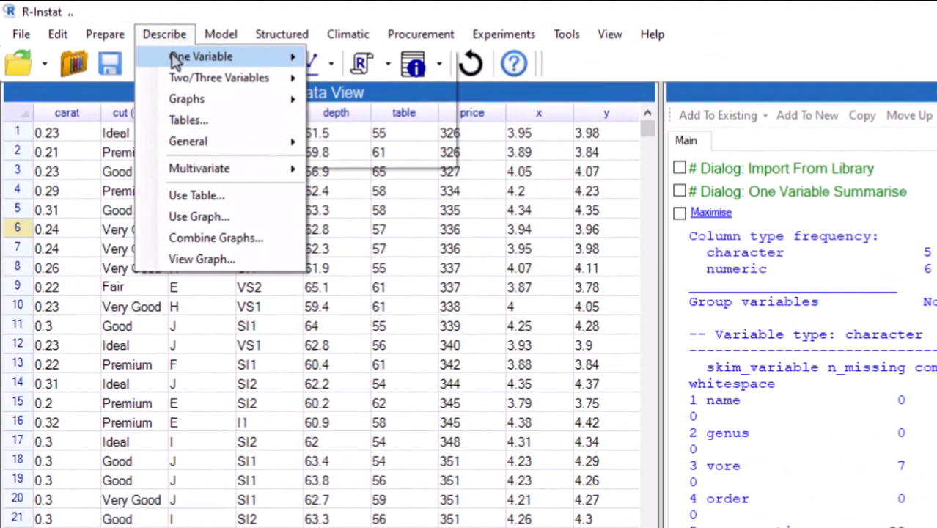
mouse_move(175, 58)
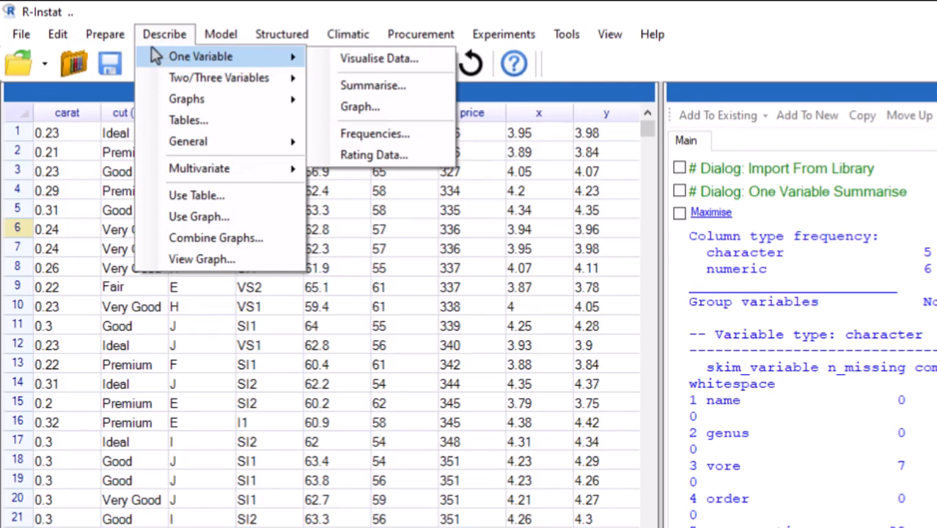
mouse_move(103, 34)
mouse_move(94, 85)
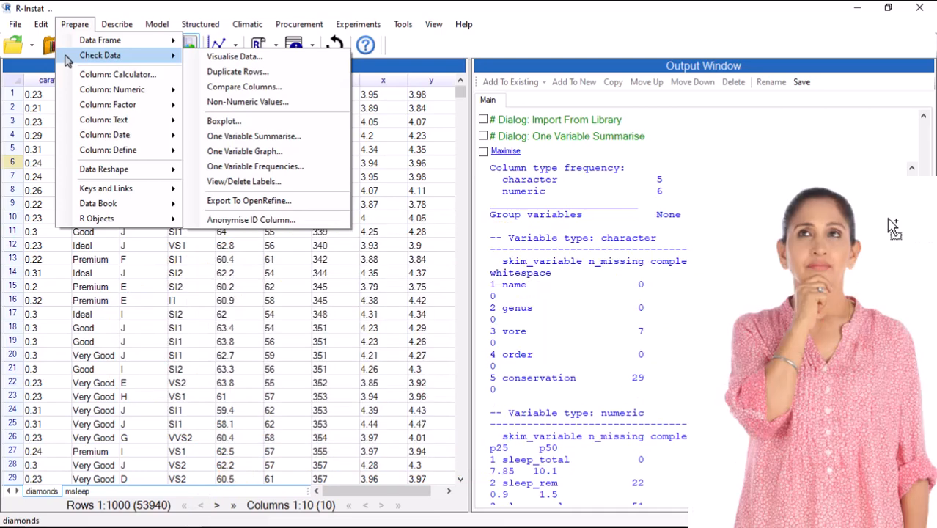
left_click(42, 111)
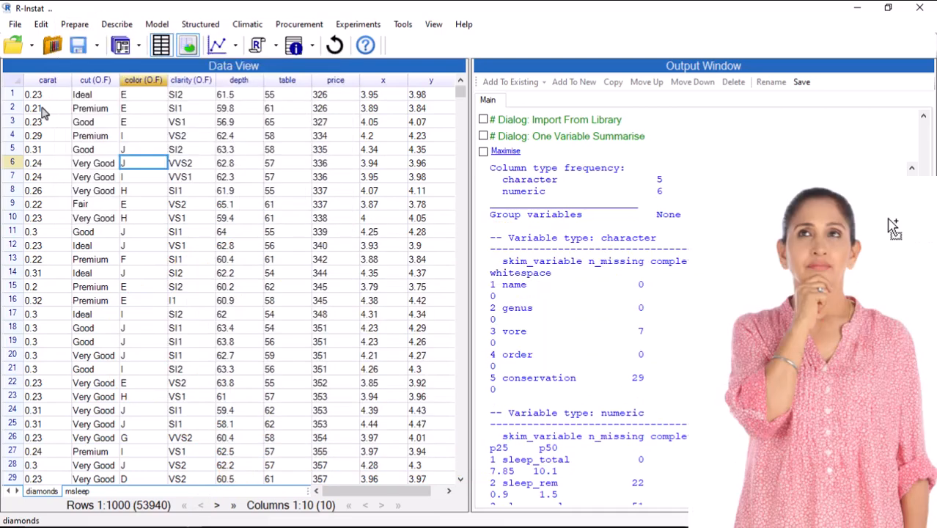